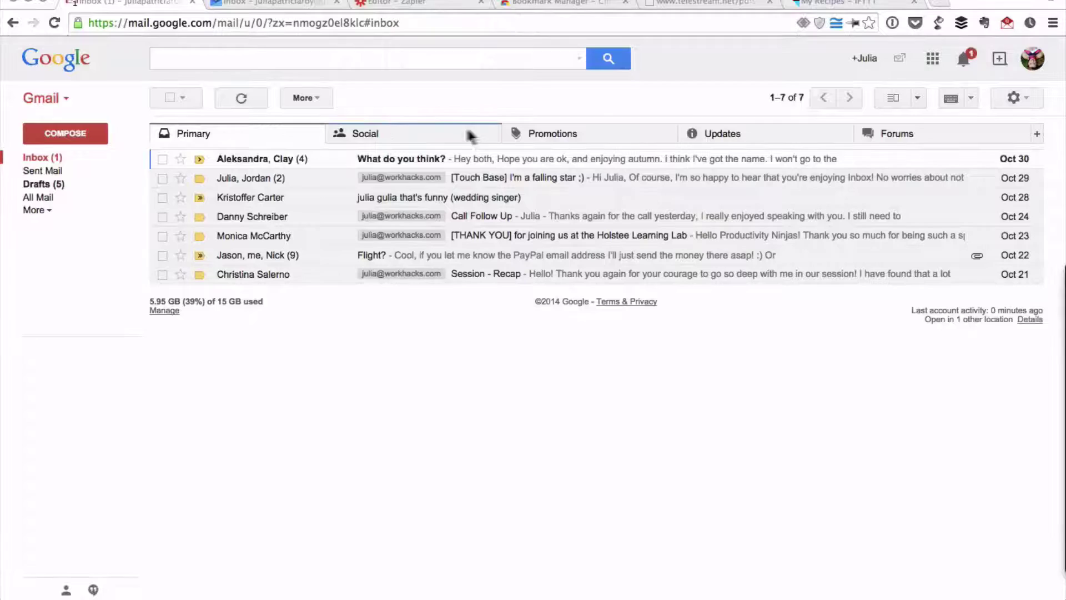
# - Browse Promotions and Updates, skim the WhichTestWon job openings email, then return to Updates
pyautogui.click(543, 132)
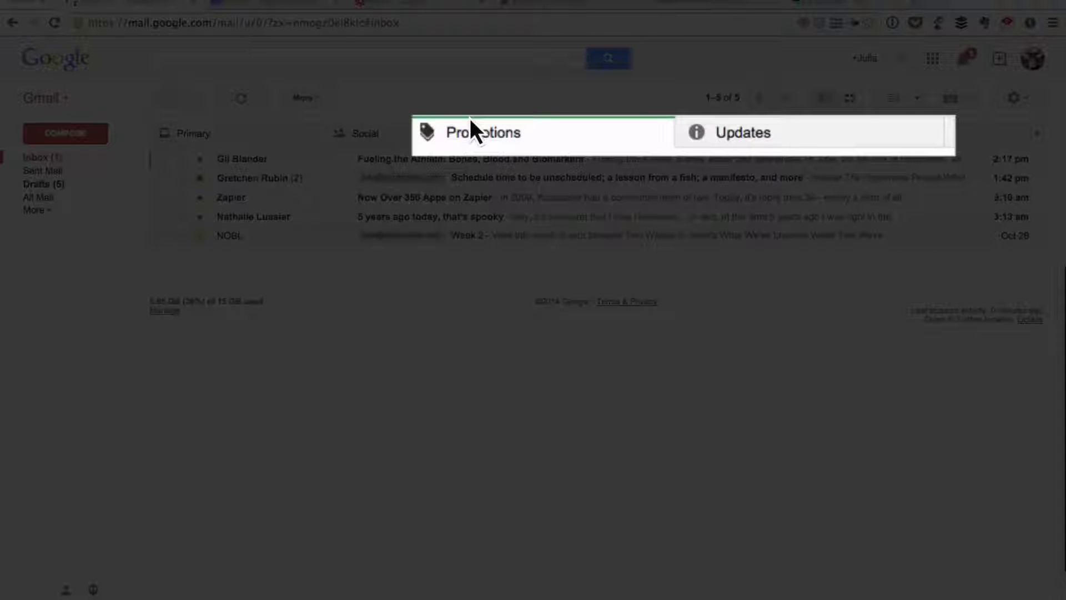
pyautogui.click(720, 119)
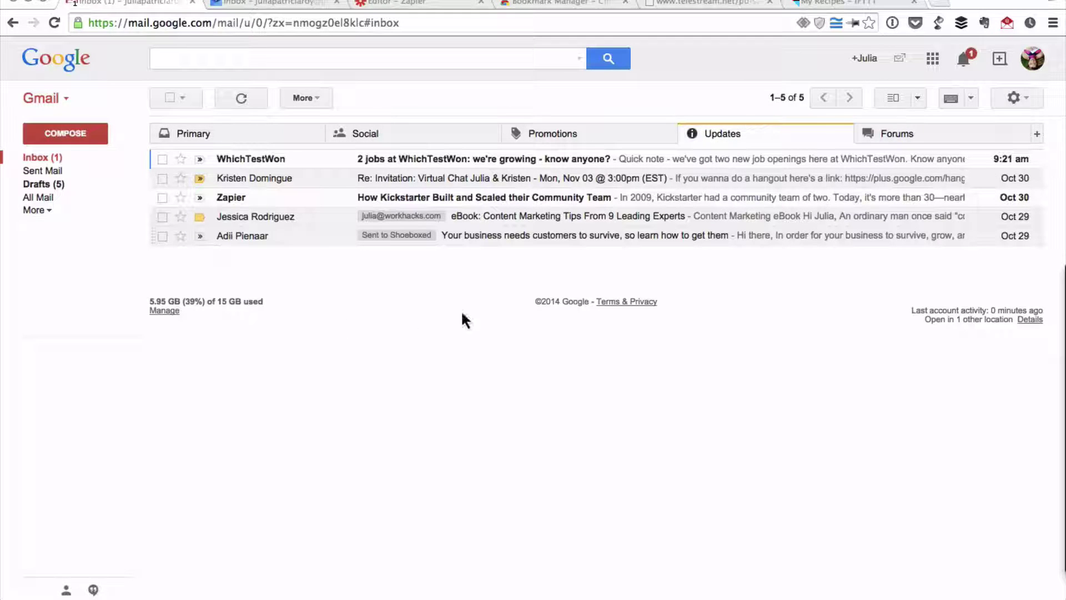
pyautogui.click(428, 158)
pyautogui.scroll(-3, 489, 351)
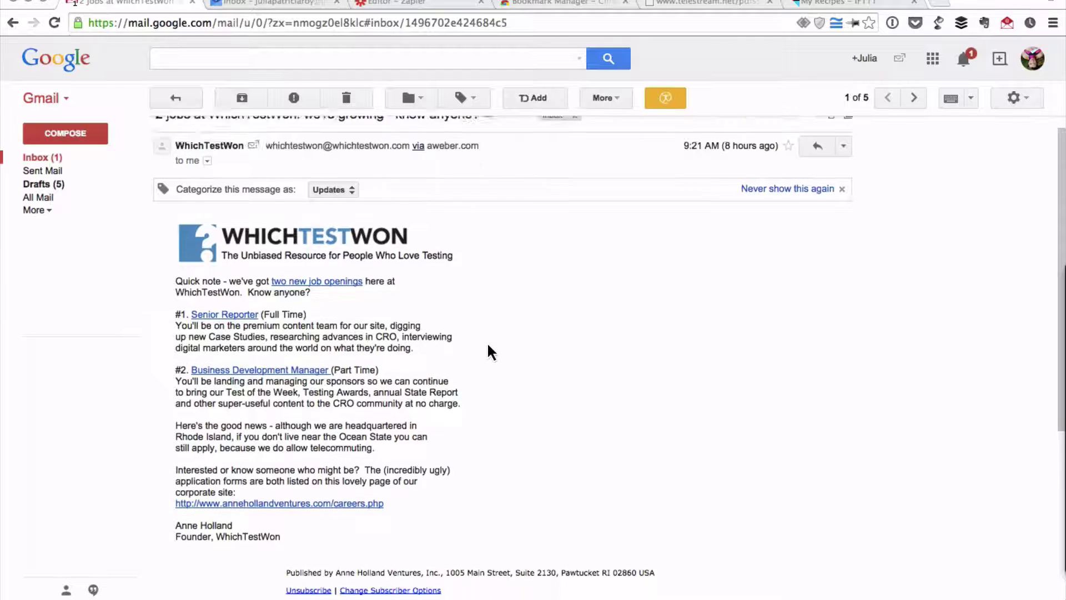
pyautogui.scroll(3, 488, 351)
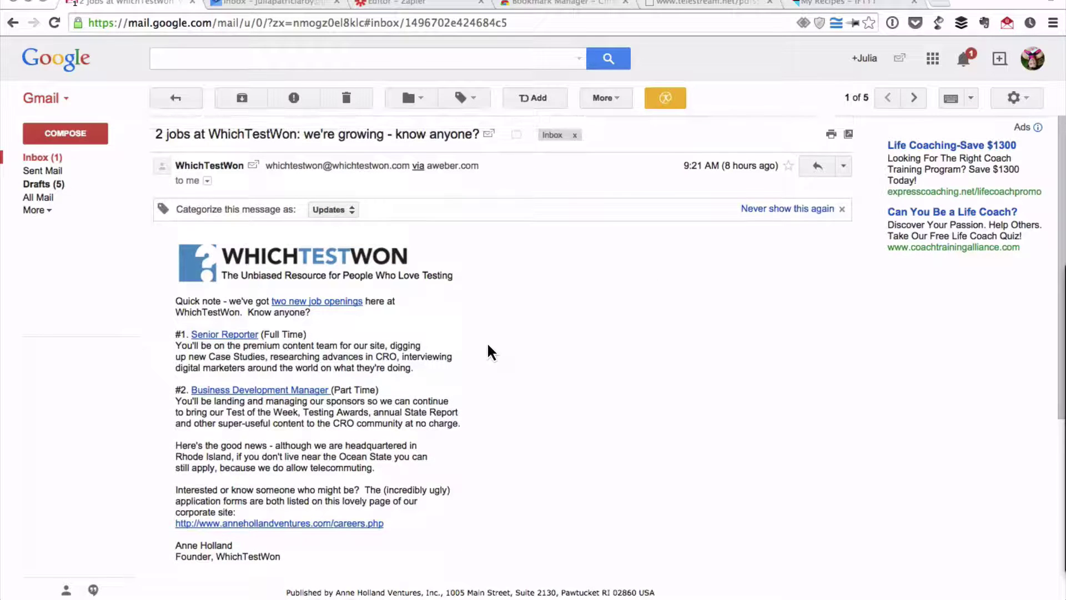
pyautogui.click(176, 98)
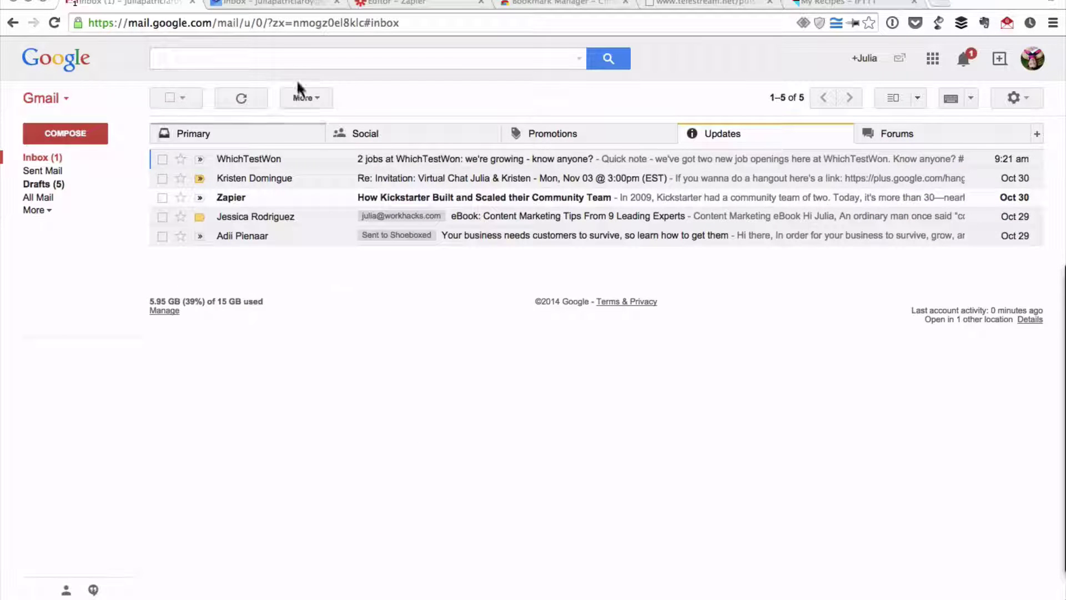
# - In Inbox by Gmail, expand and collapse the Promos and Updates bundles
pyautogui.click(288, 3)
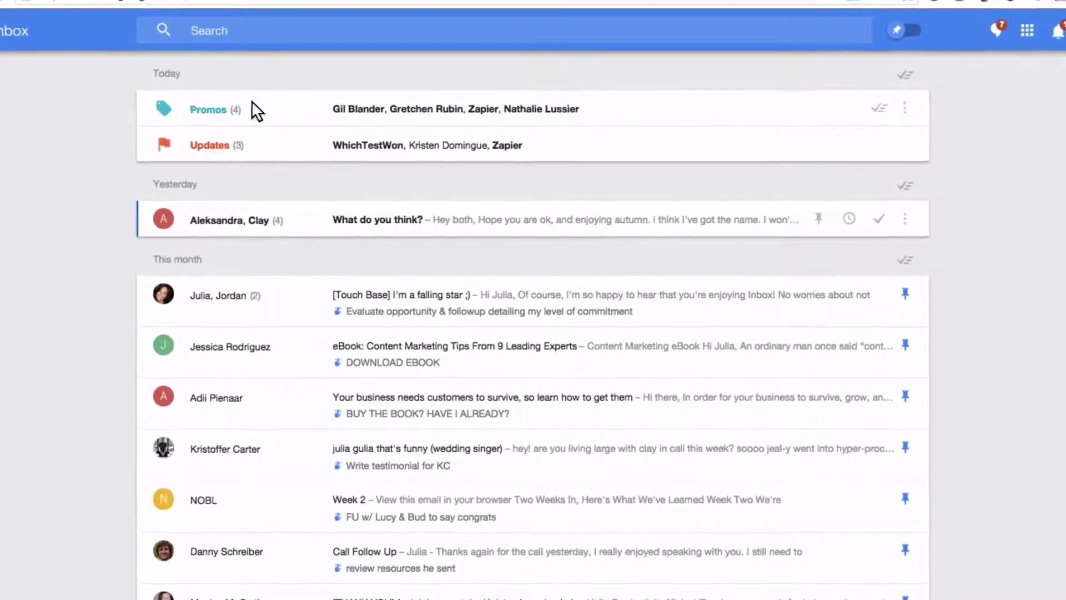
pyautogui.click(261, 116)
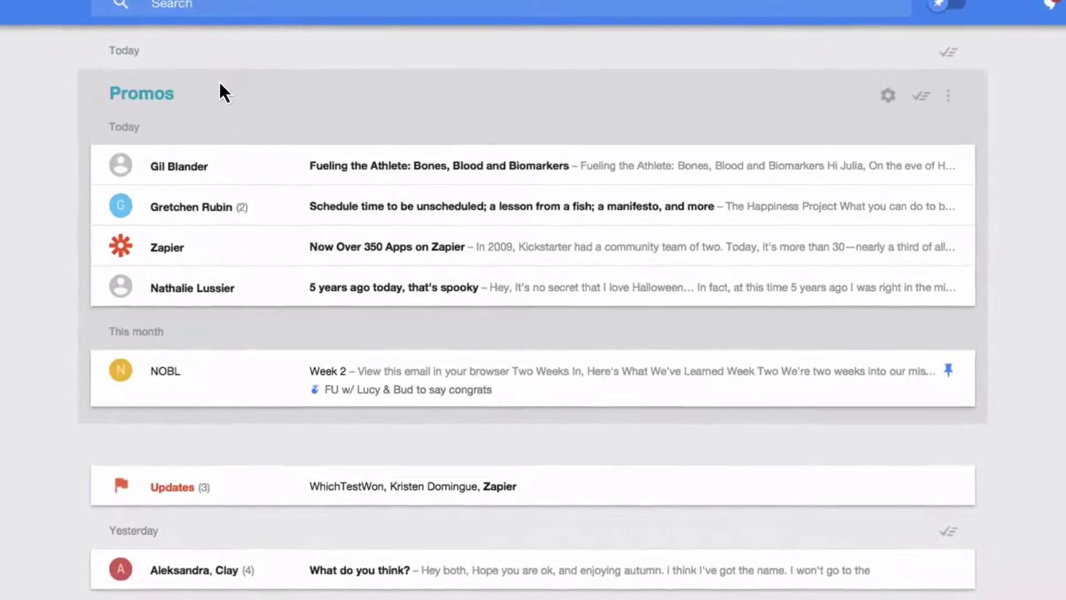
pyautogui.click(225, 98)
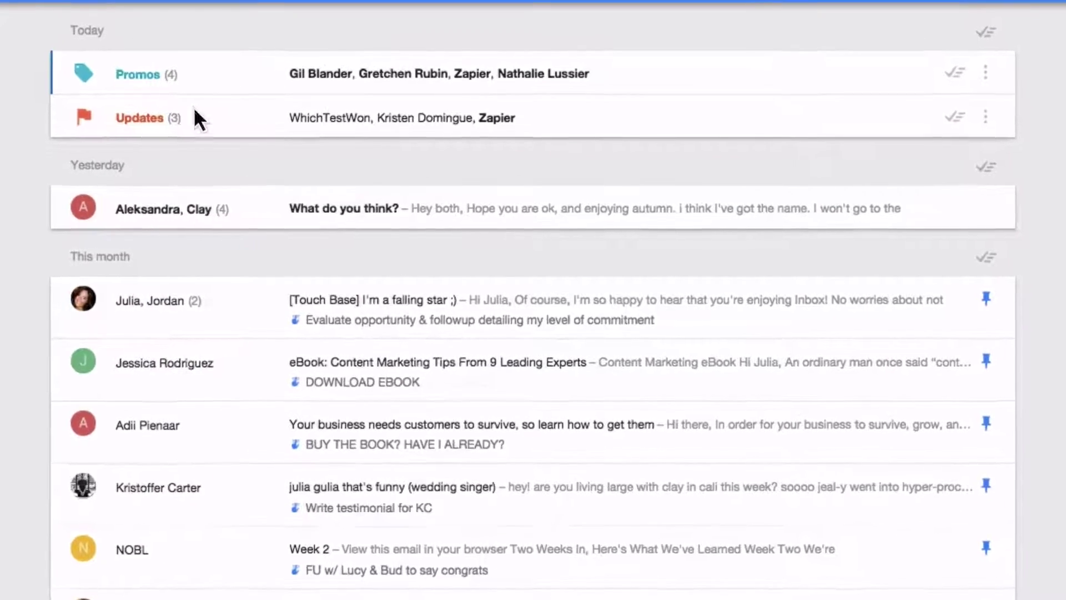
pyautogui.click(208, 123)
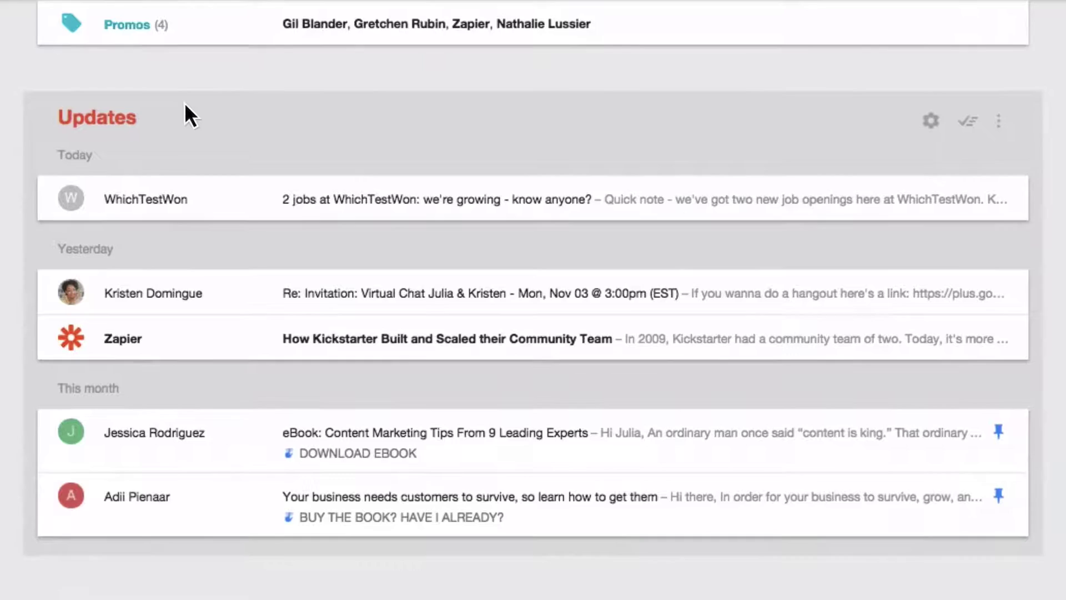
pyautogui.click(185, 106)
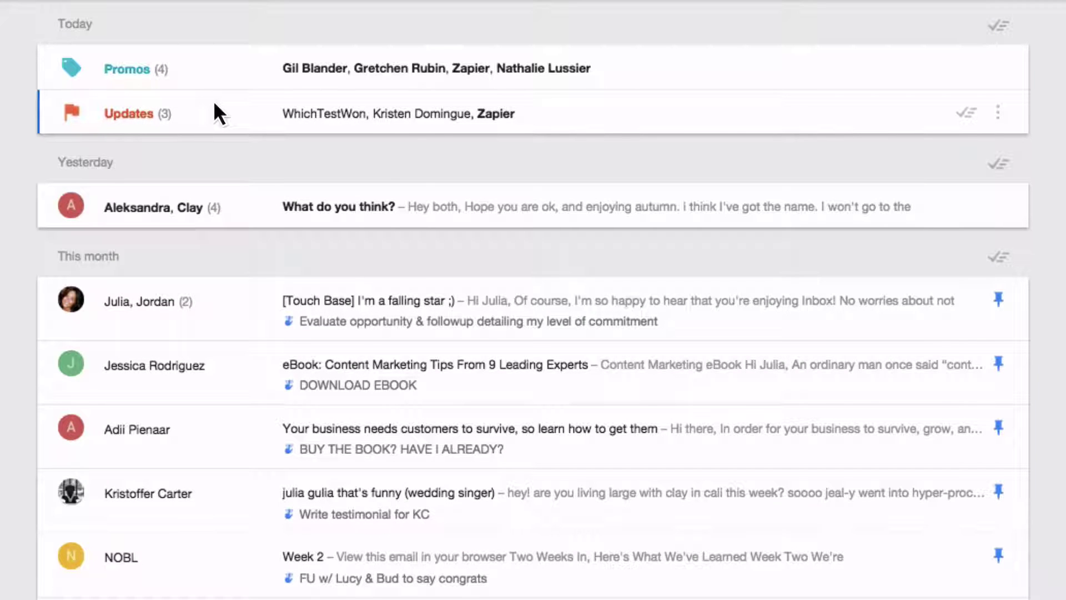
# - Read Gil Blander's 'Fueling the Athlete' email in Promos, then collapse the bundle
pyautogui.click(204, 68)
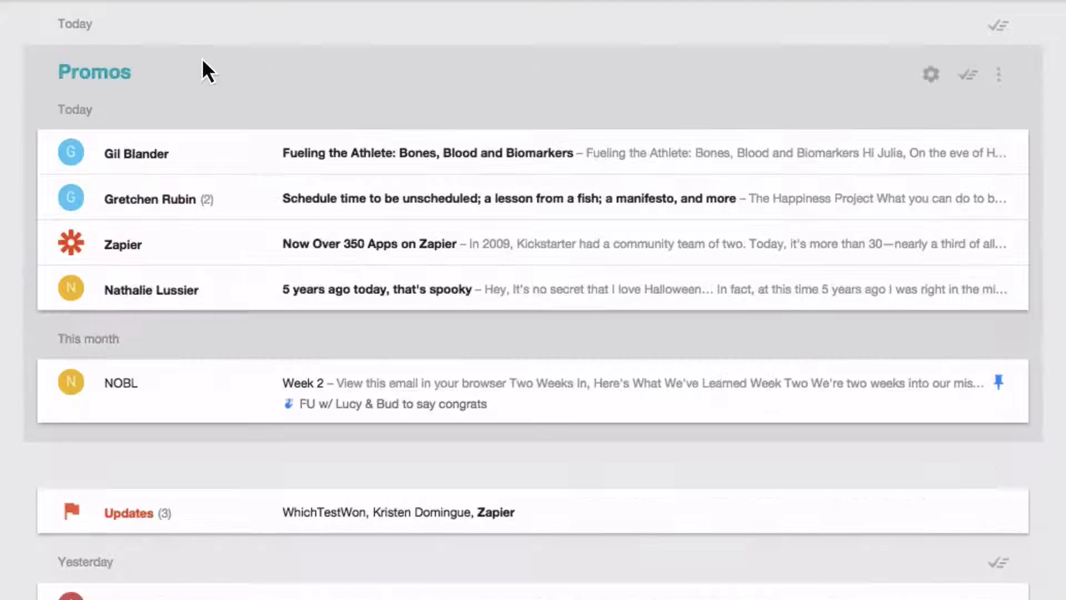
pyautogui.click(255, 151)
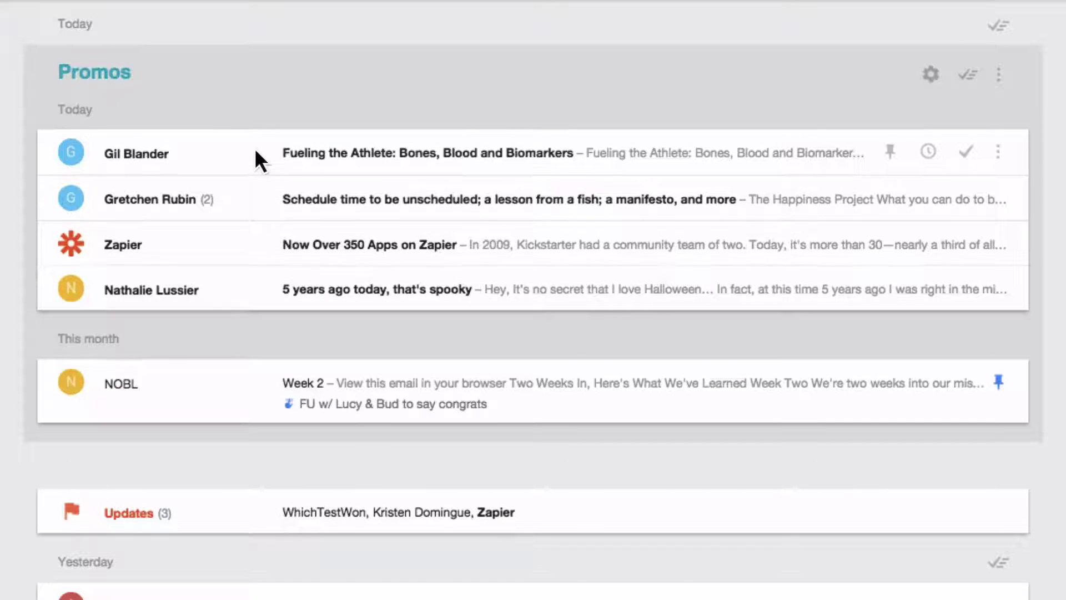
pyautogui.click(255, 157)
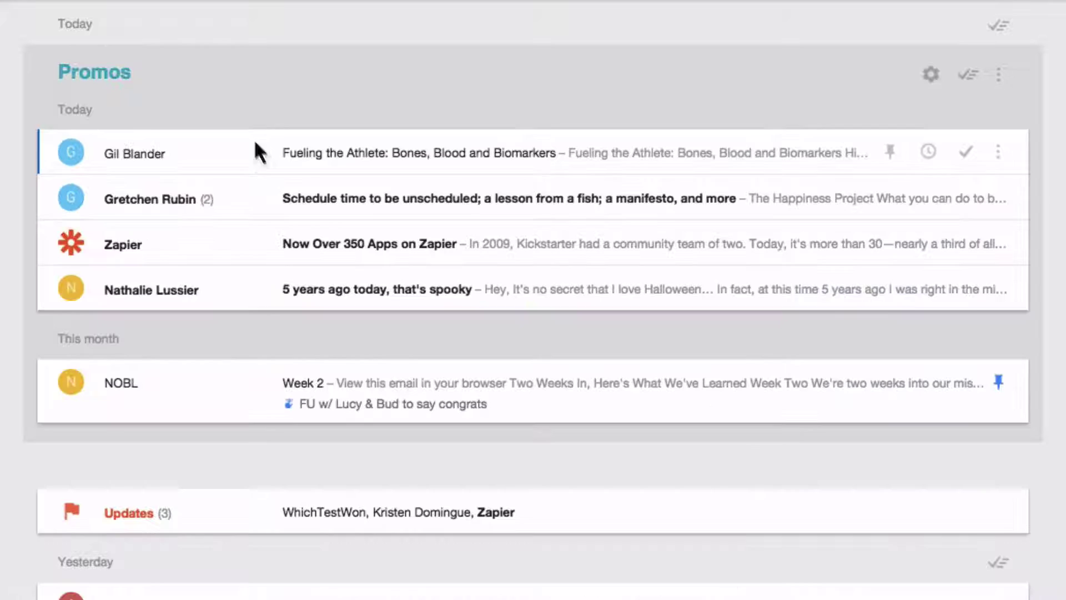
pyautogui.click(117, 62)
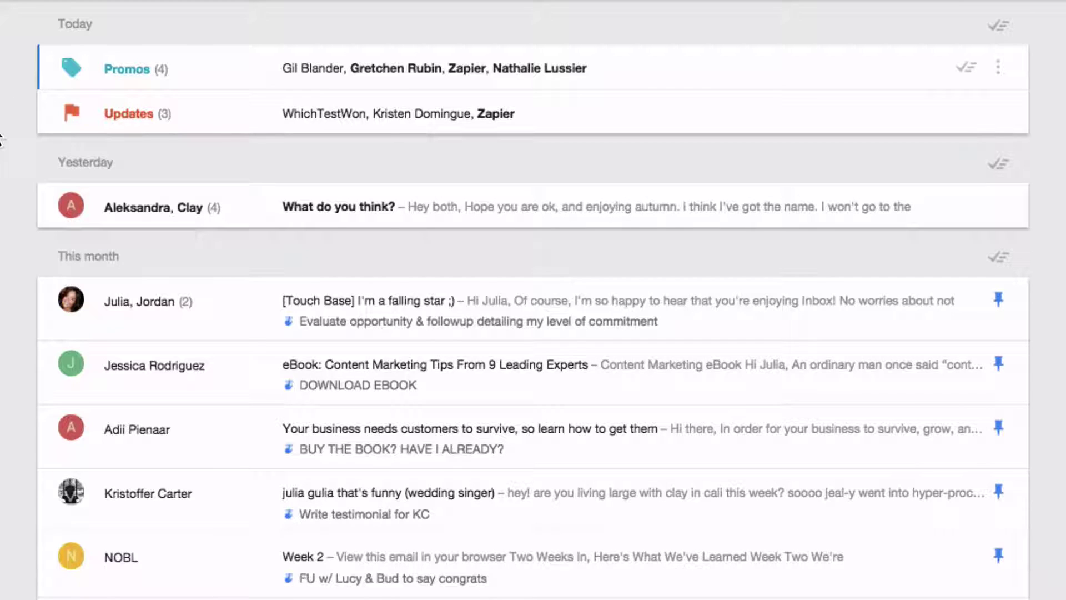
pyautogui.scroll(-2, 1, 133)
pyautogui.scroll(-3, 1, 139)
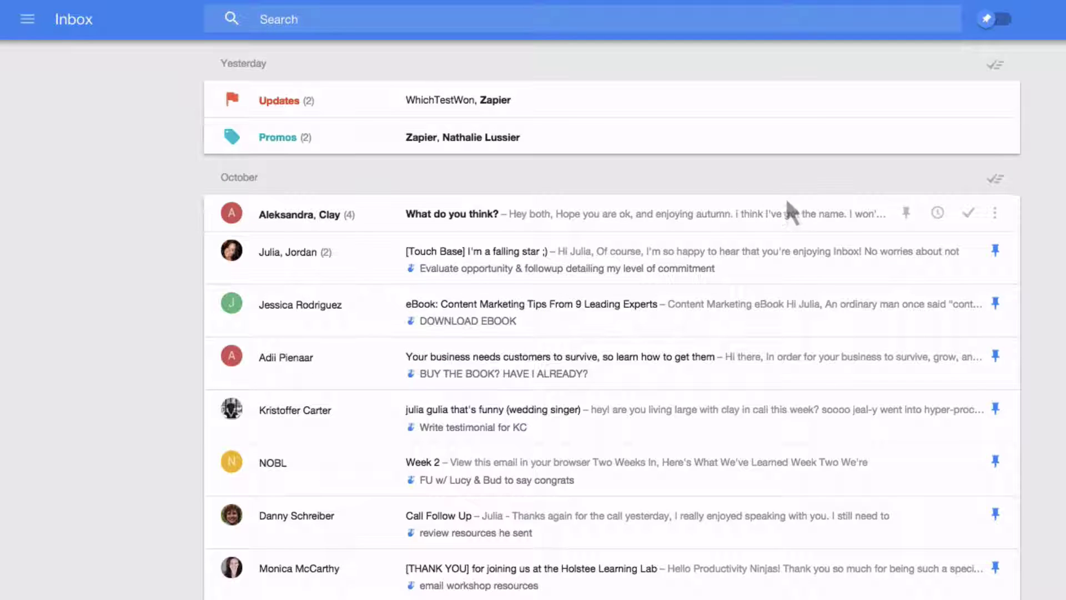
pyautogui.scroll(-3, 752, 208)
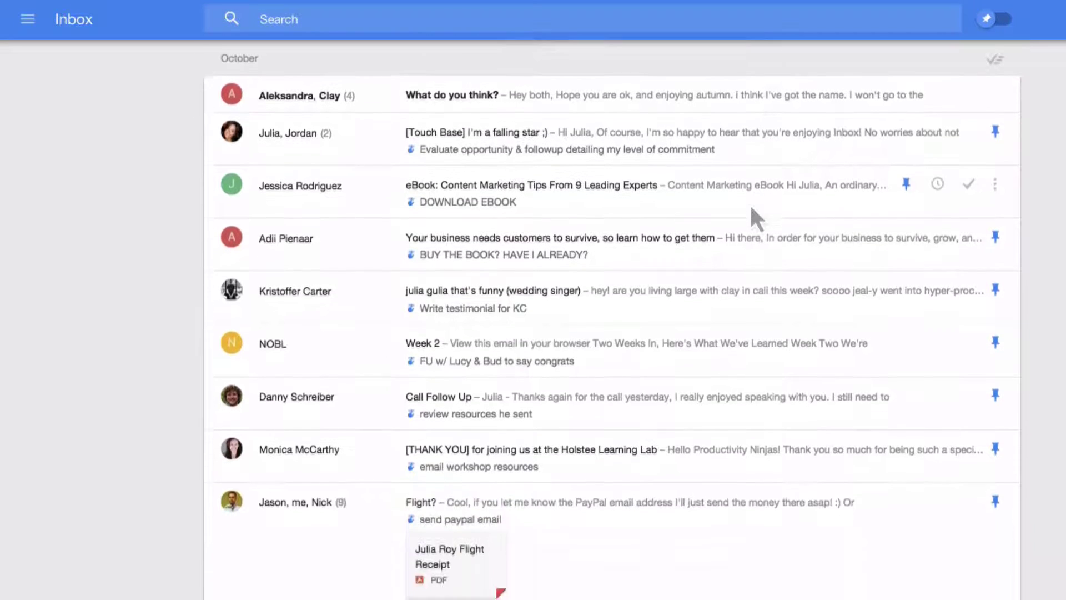
pyautogui.scroll(3, 752, 208)
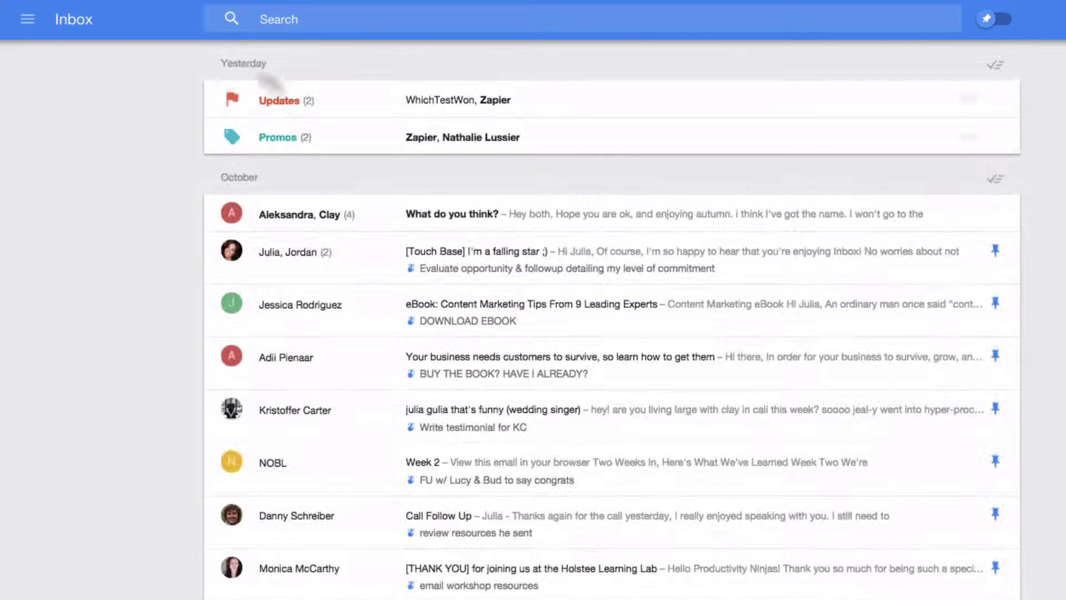
# - Open the Reminders view from the navigation drawer and scroll through the reminder-annotated emails
pyautogui.click(28, 19)
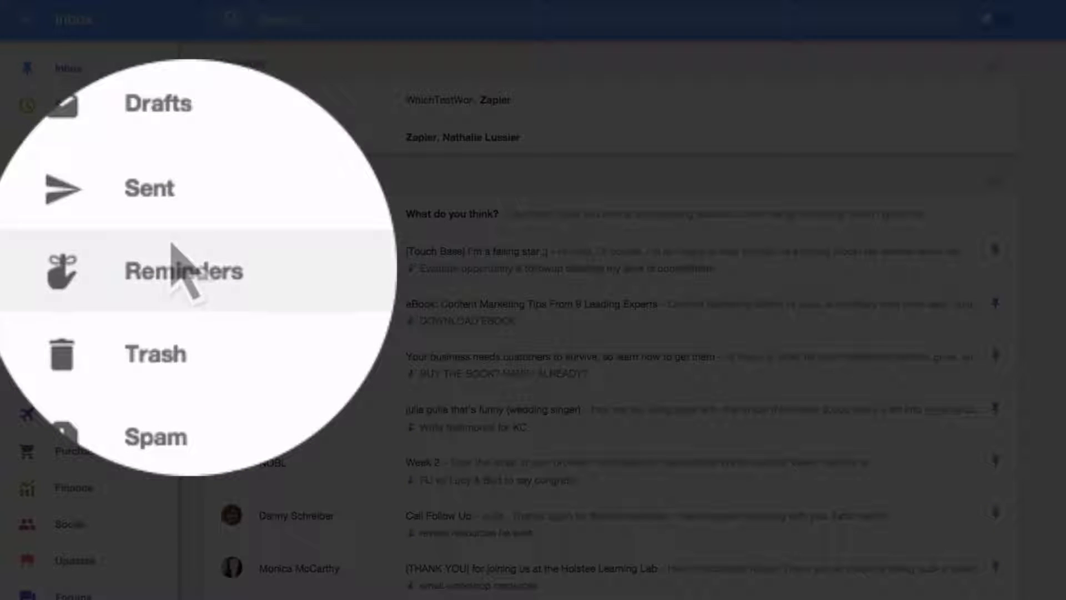
pyautogui.click(76, 269)
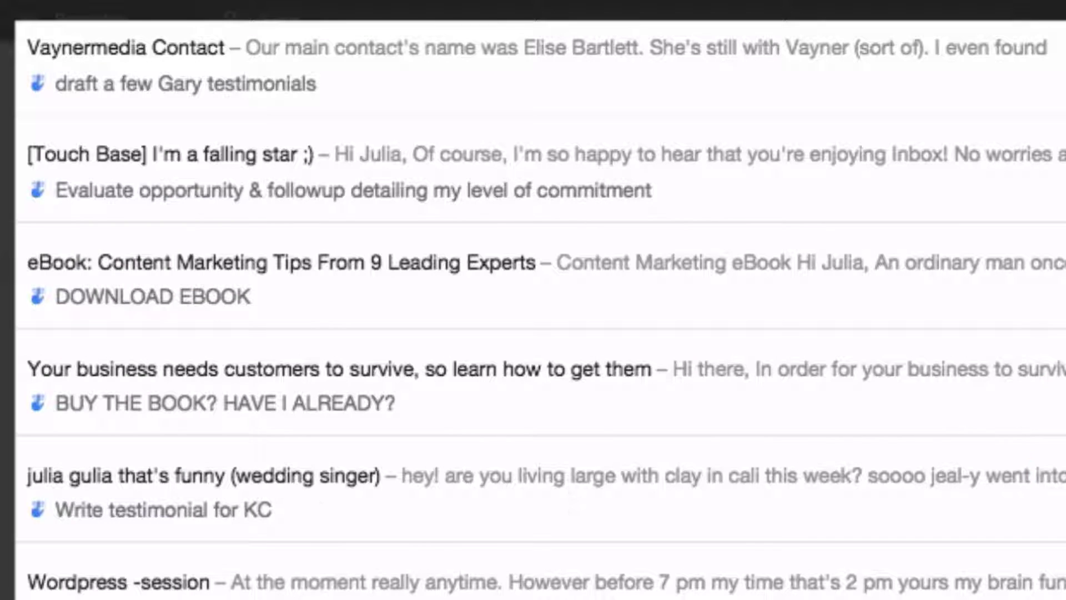
pyautogui.scroll(-5, 533, 308)
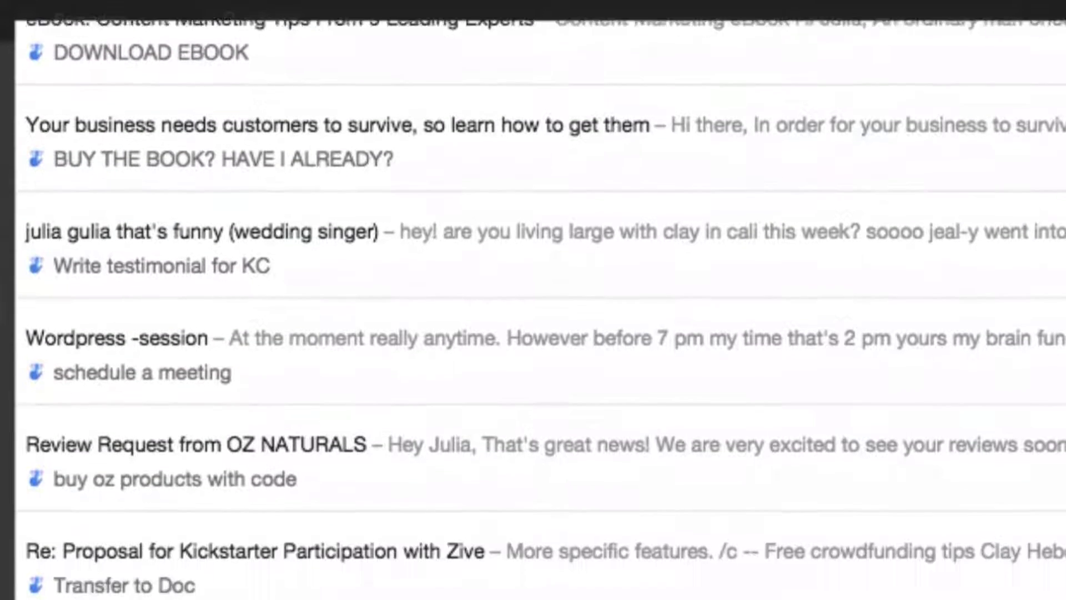
pyautogui.scroll(-4, 533, 309)
pyautogui.scroll(4, 533, 308)
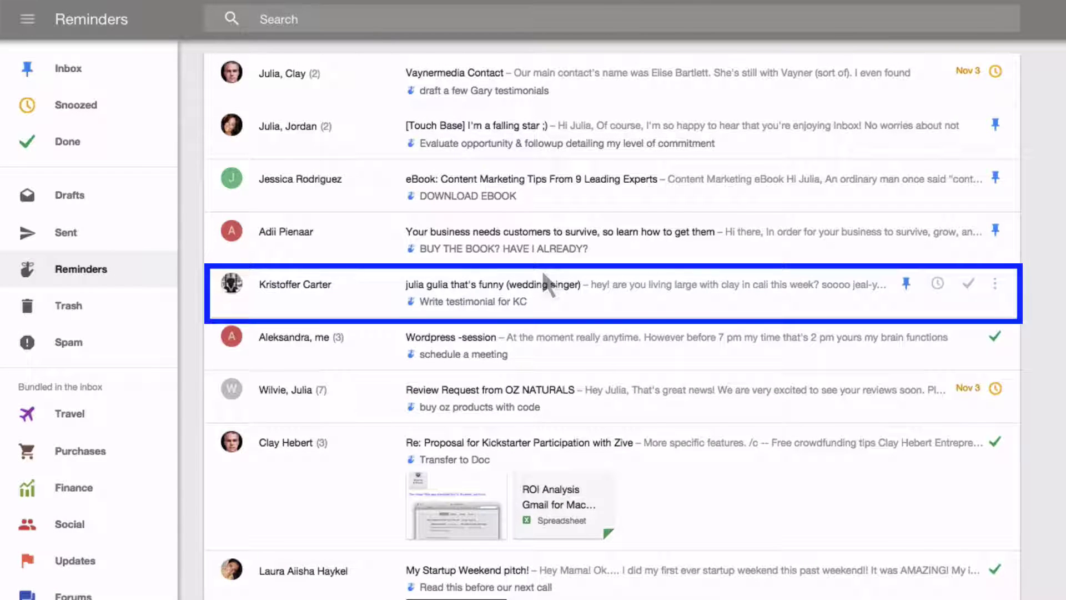
# - Edit and save the 'Write testimonial for KC' reminder on the wedding singer email, then collapse it
pyautogui.click(543, 273)
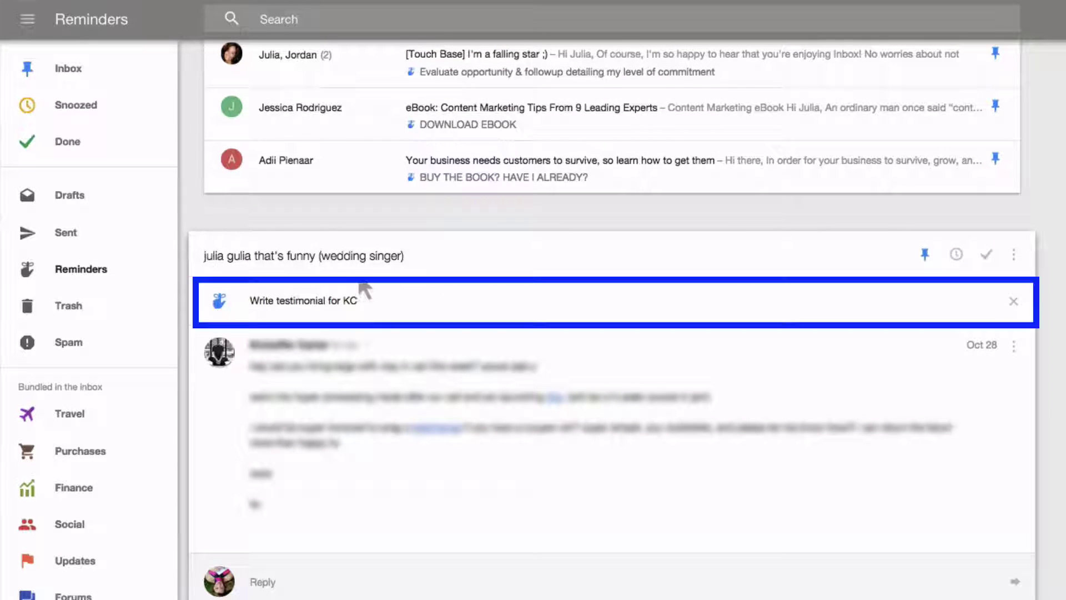
pyautogui.click(368, 301)
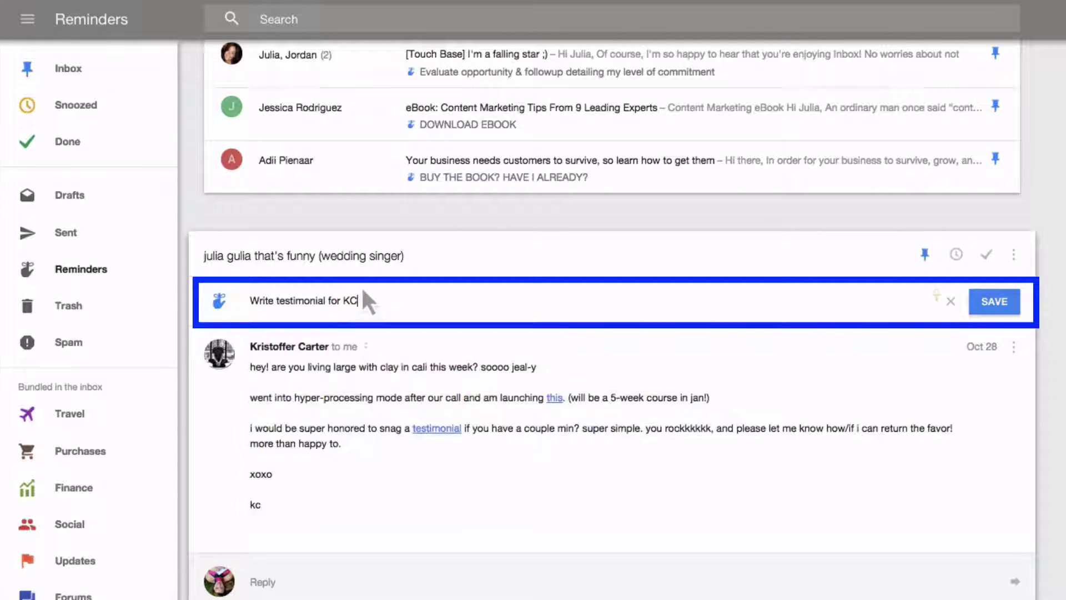
pyautogui.click(985, 302)
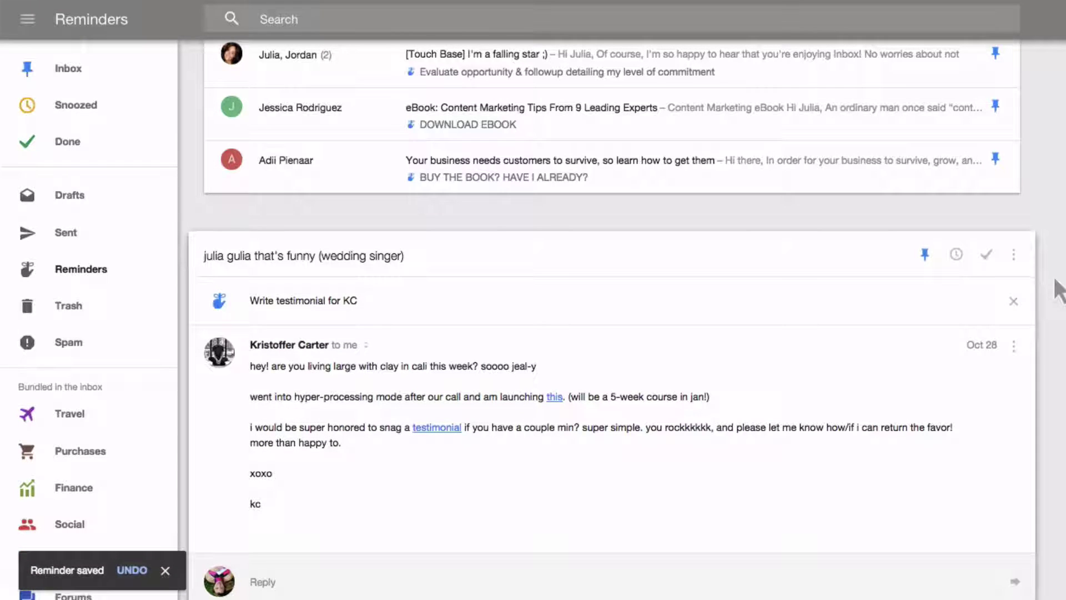
pyautogui.click(865, 201)
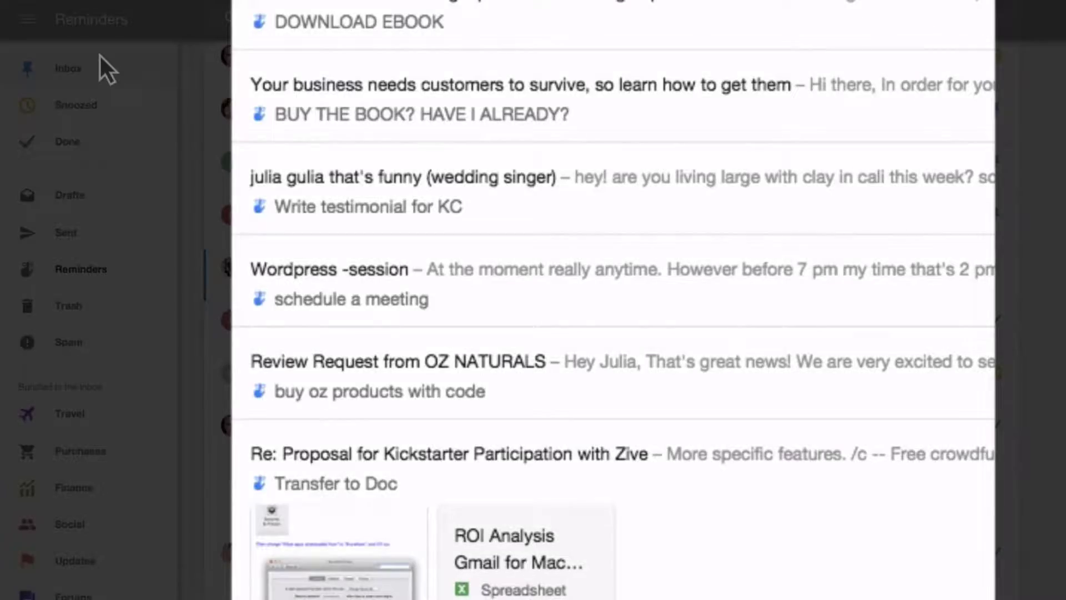
# - Return to the main inbox and switch on the pinned-emails toggle
pyautogui.click(99, 54)
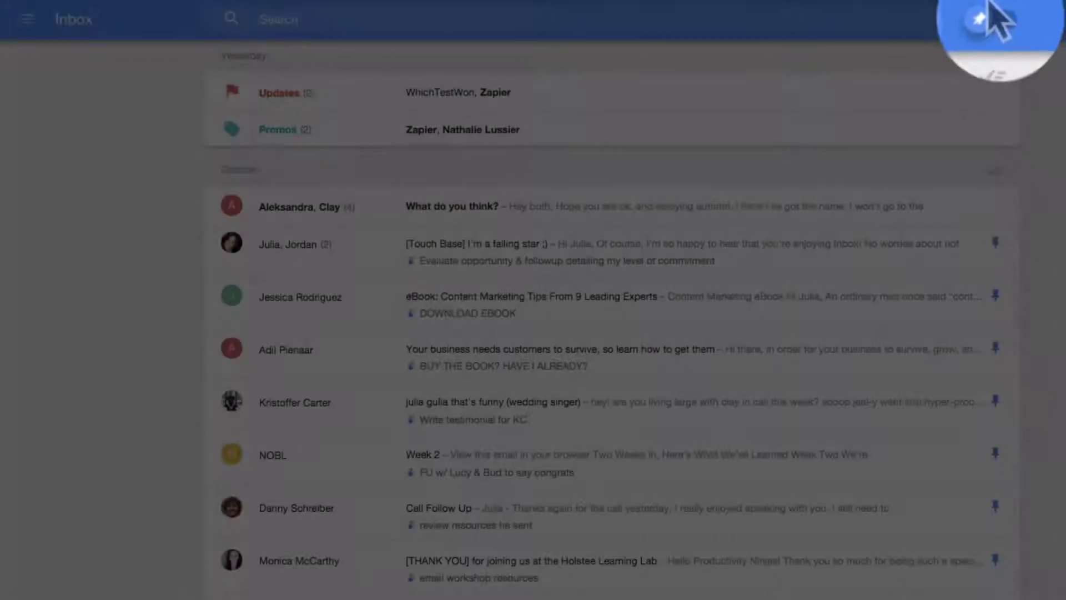
pyautogui.click(992, 19)
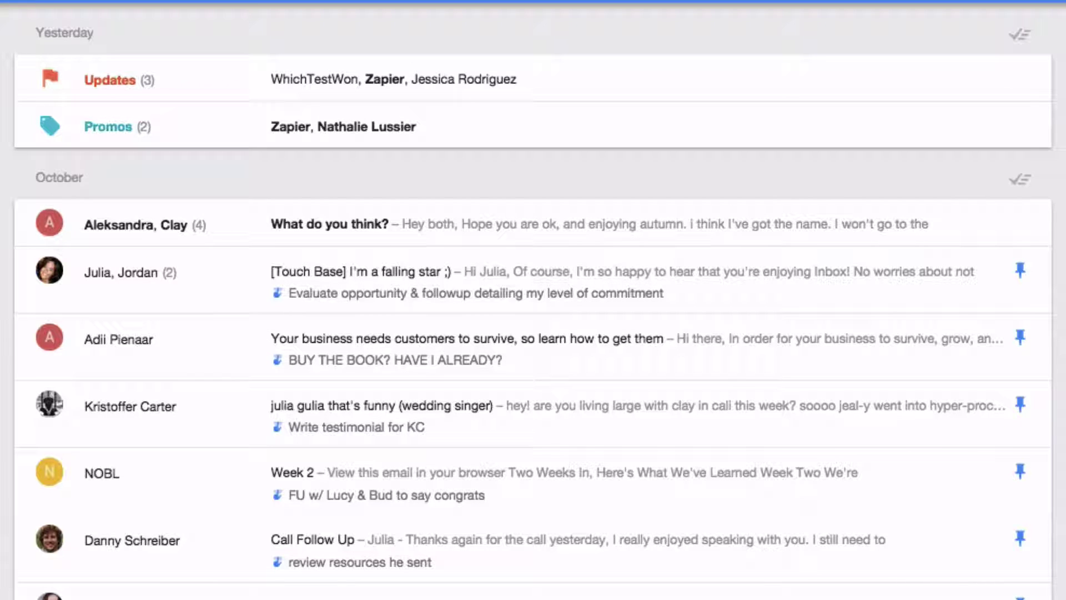
# - Peek at the NOBL email's snooze options in Promos, then review the Snoozed list
pyautogui.click(231, 129)
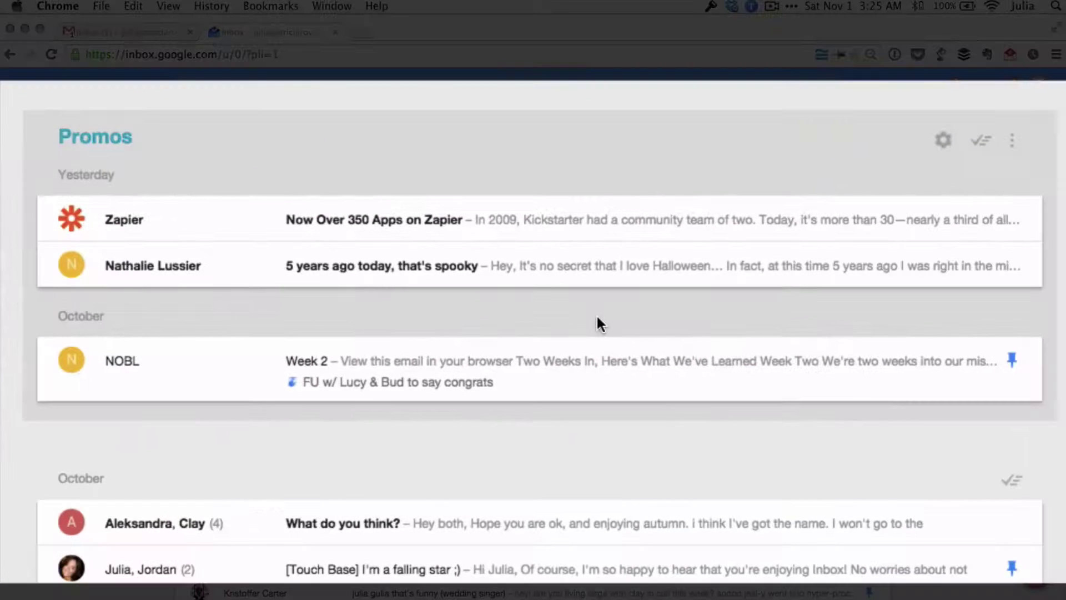
pyautogui.moveTo(857, 389)
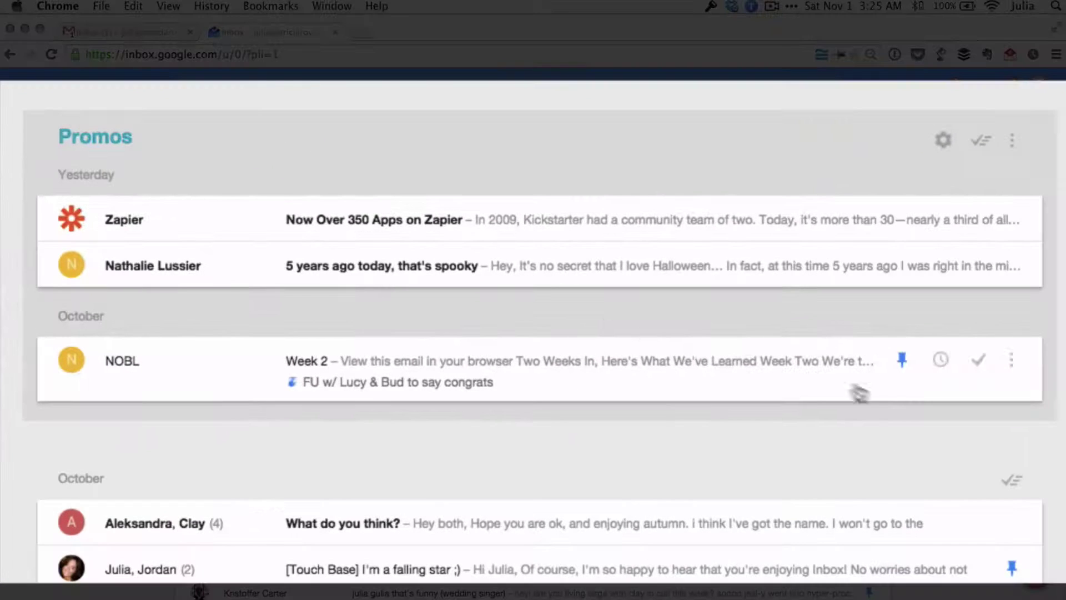
pyautogui.click(942, 362)
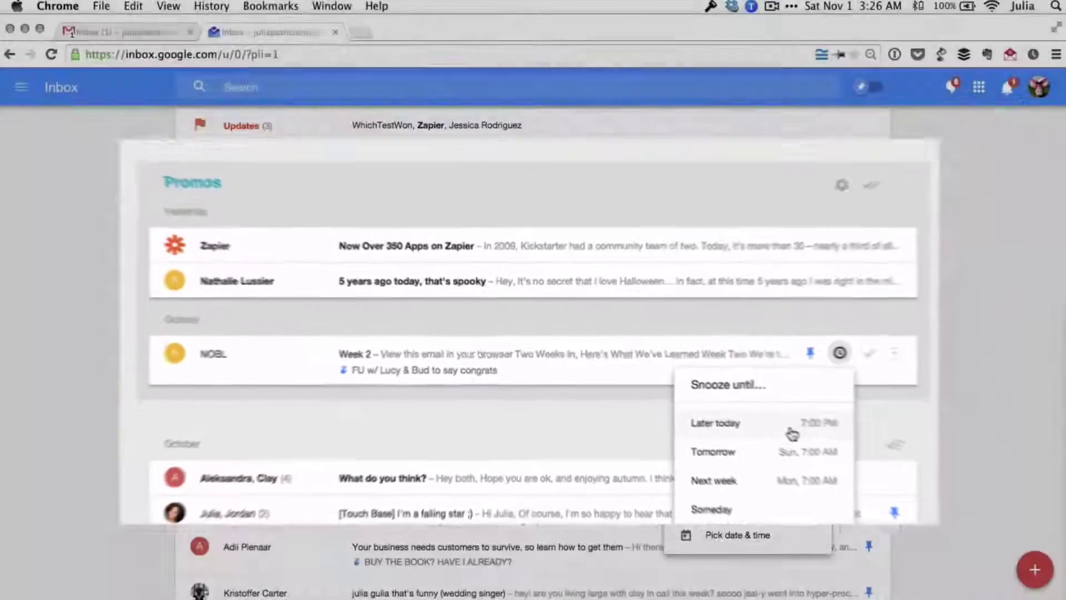
pyautogui.click(17, 75)
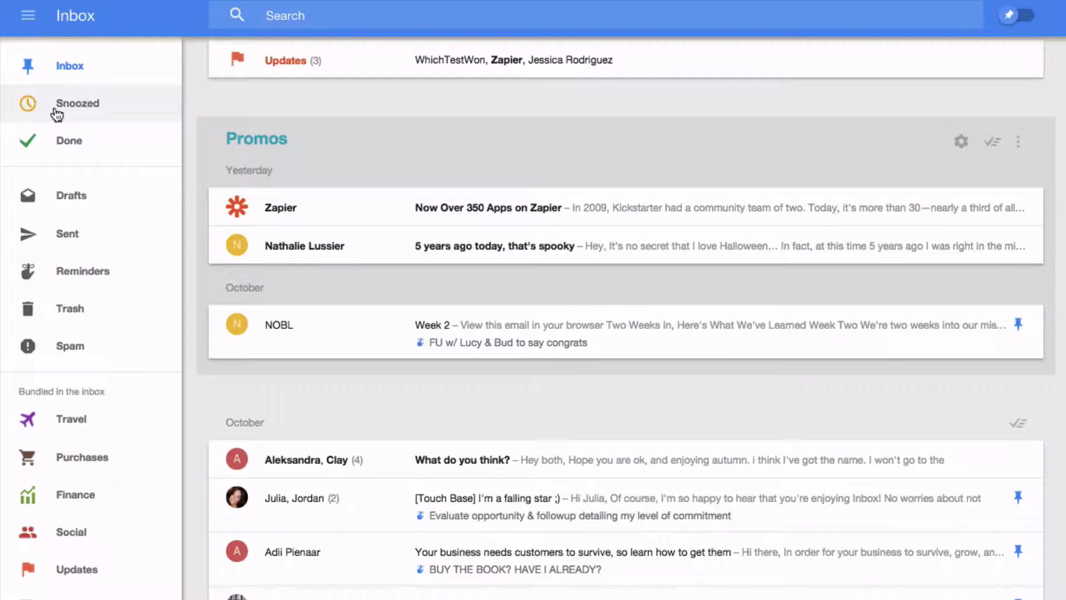
pyautogui.click(56, 114)
pyautogui.scroll(-3, 234, 236)
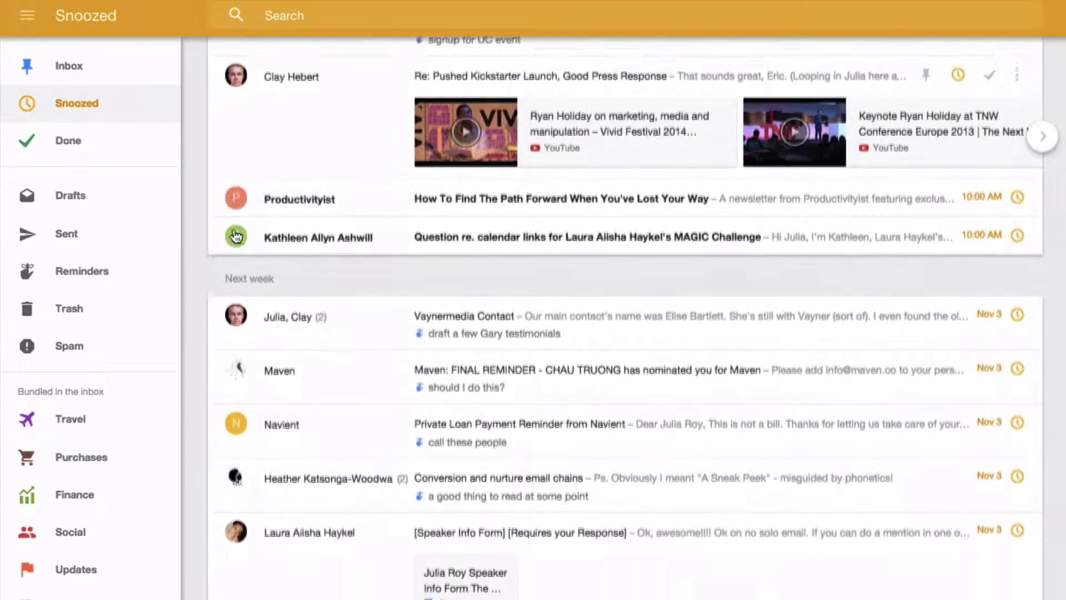
pyautogui.scroll(-4, 236, 236)
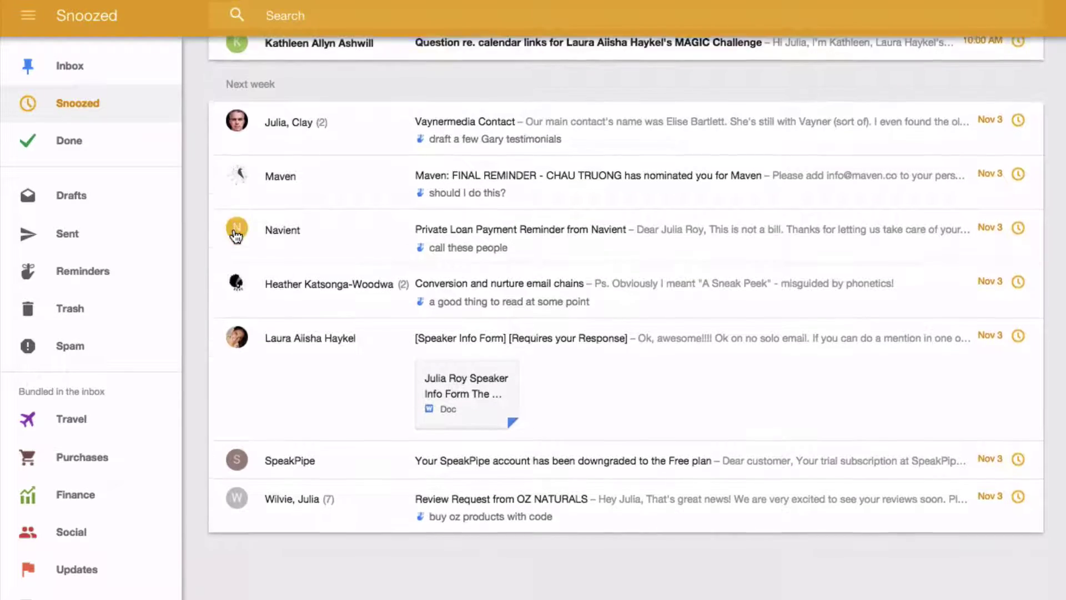
pyautogui.scroll(5, 236, 236)
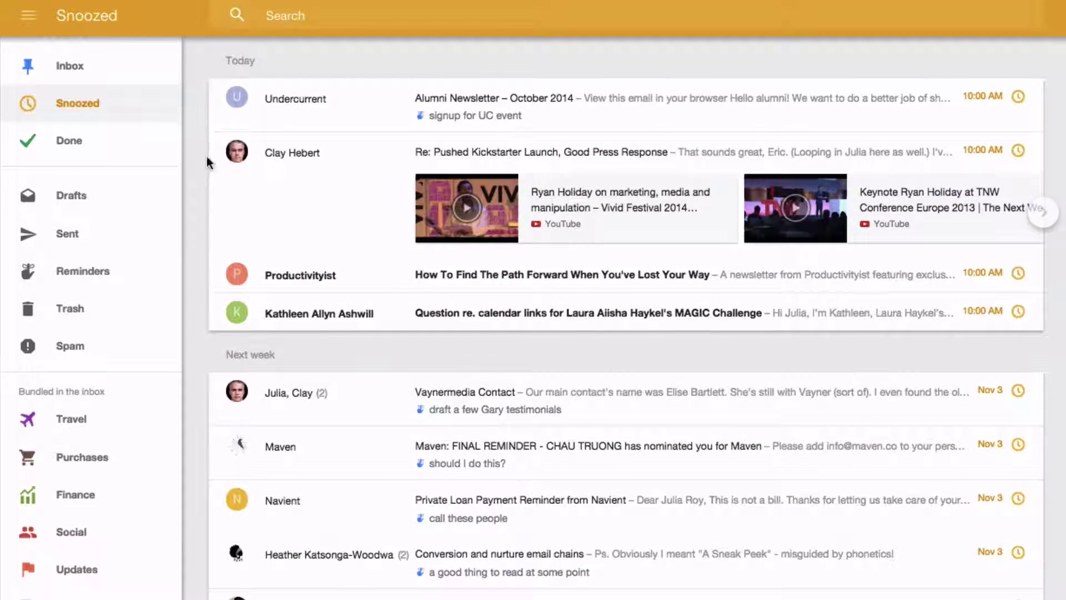
# - Back in the inbox, snooze the NOBL 'Week 2' promo email until Tomorrow
pyautogui.click(93, 76)
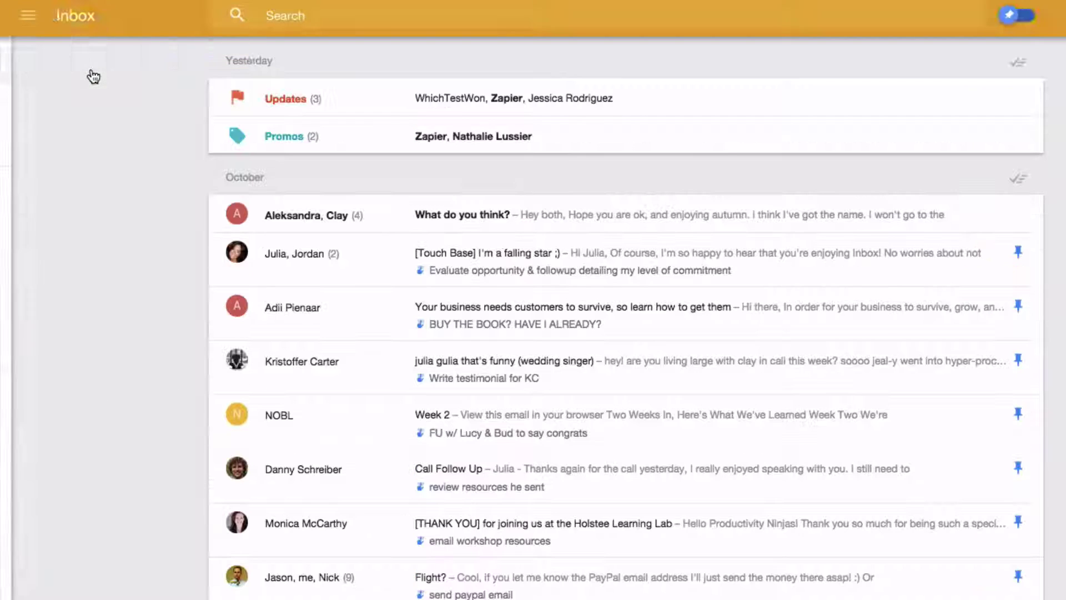
pyautogui.click(411, 150)
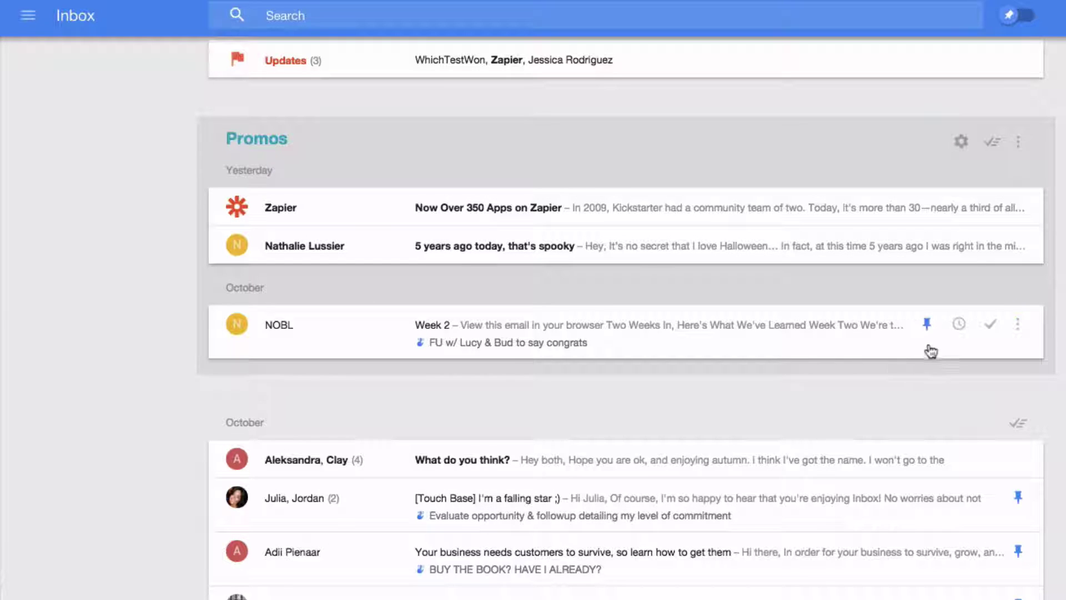
pyautogui.click(959, 325)
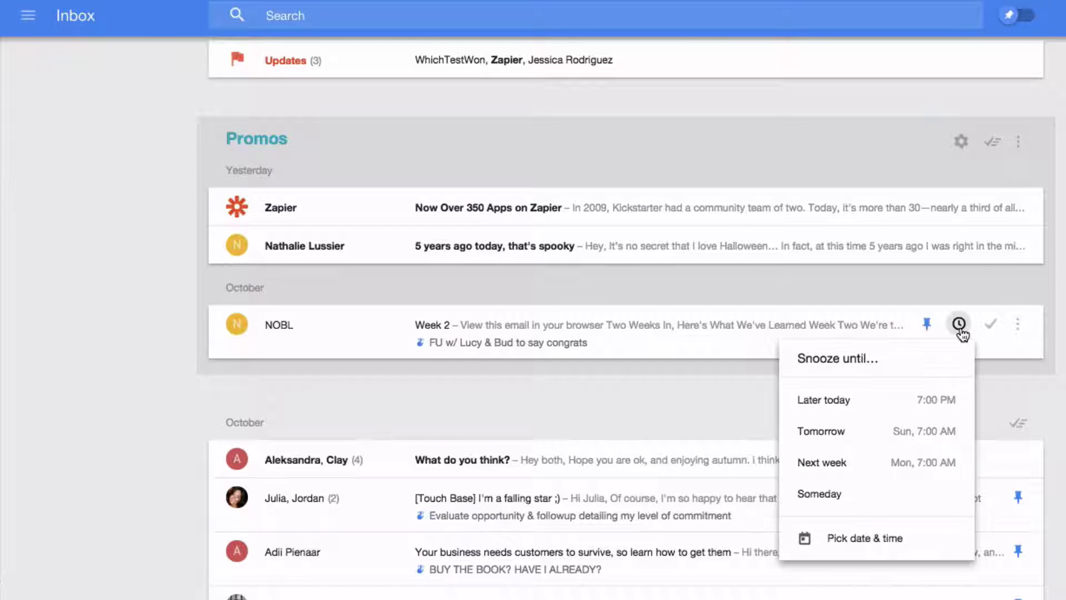
pyautogui.click(924, 432)
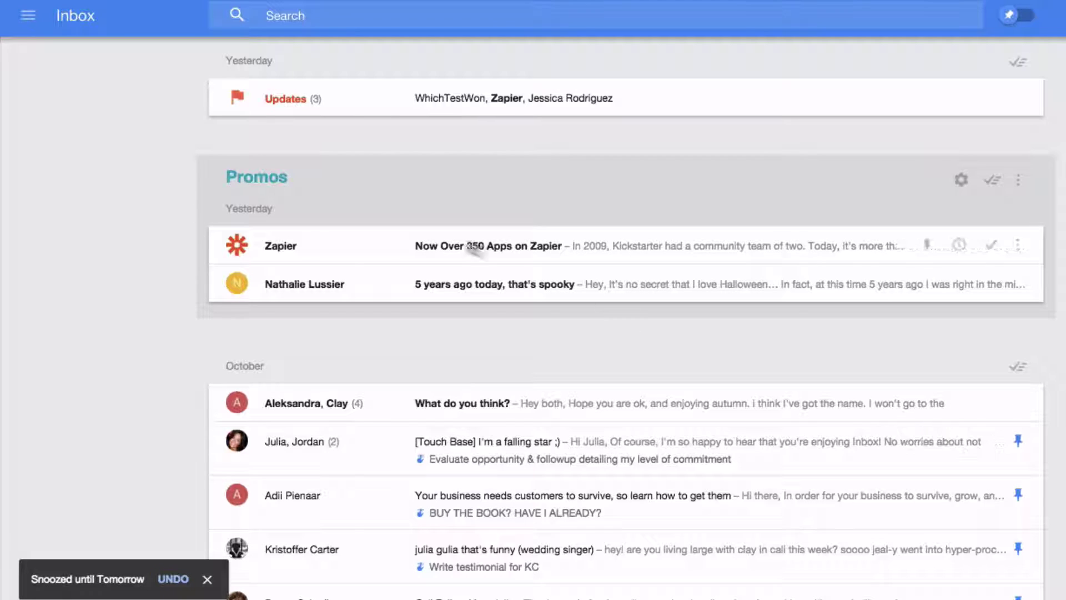
# - Collapse the Promos bundle and scroll the inbox to review it
pyautogui.click(281, 179)
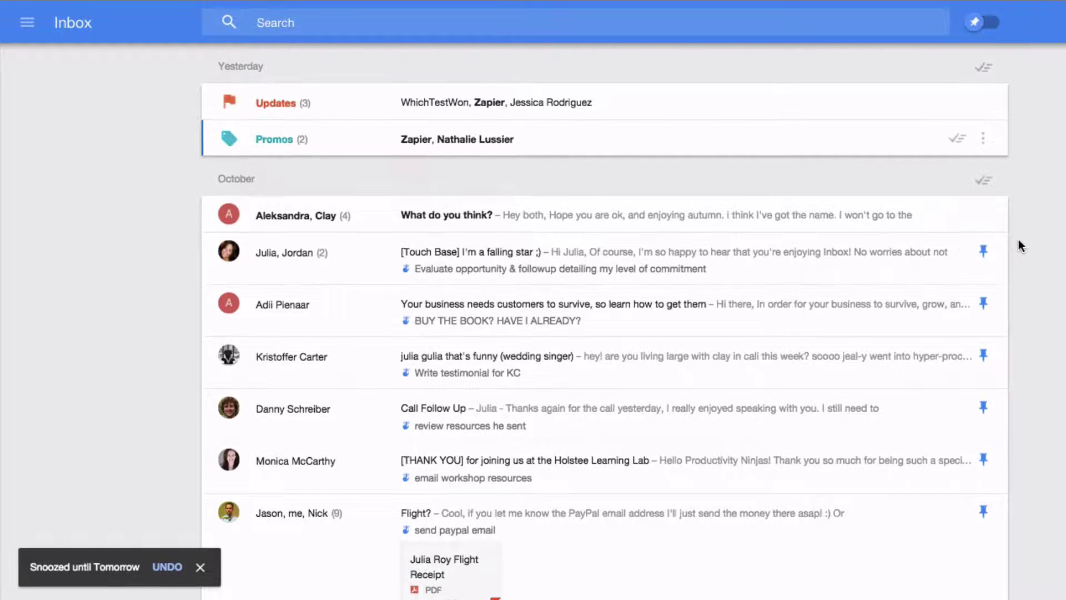
pyautogui.scroll(-2, 1019, 239)
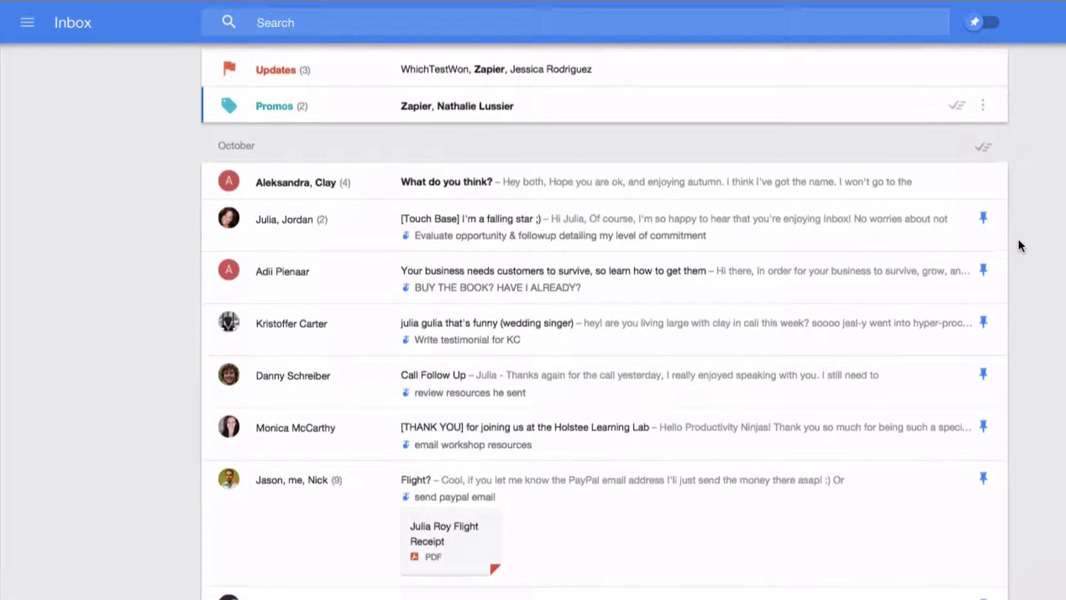
pyautogui.scroll(1, 1018, 238)
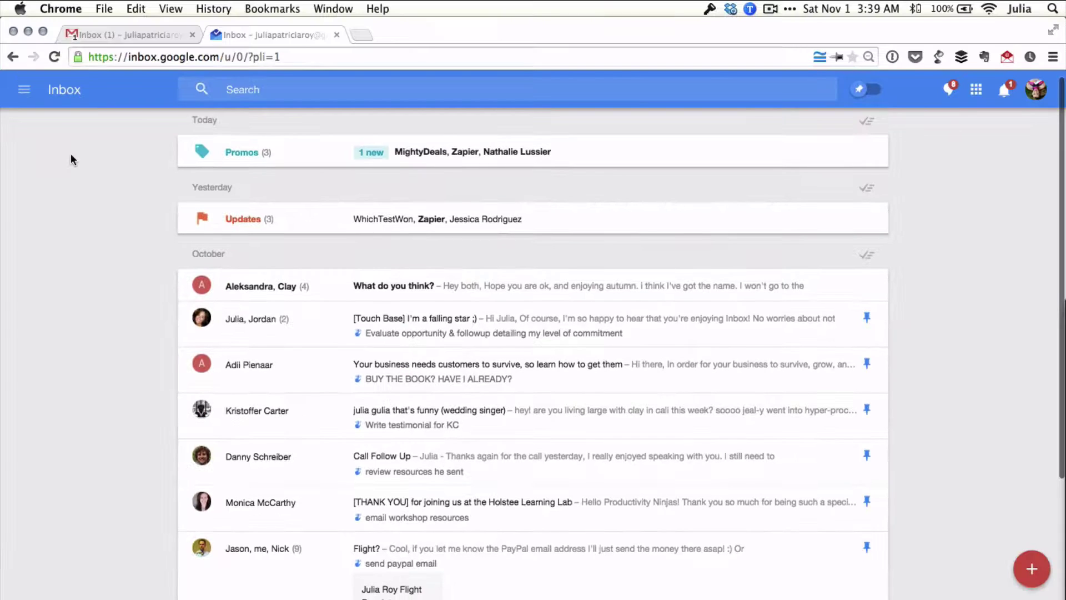
pyautogui.scroll(1, 71, 153)
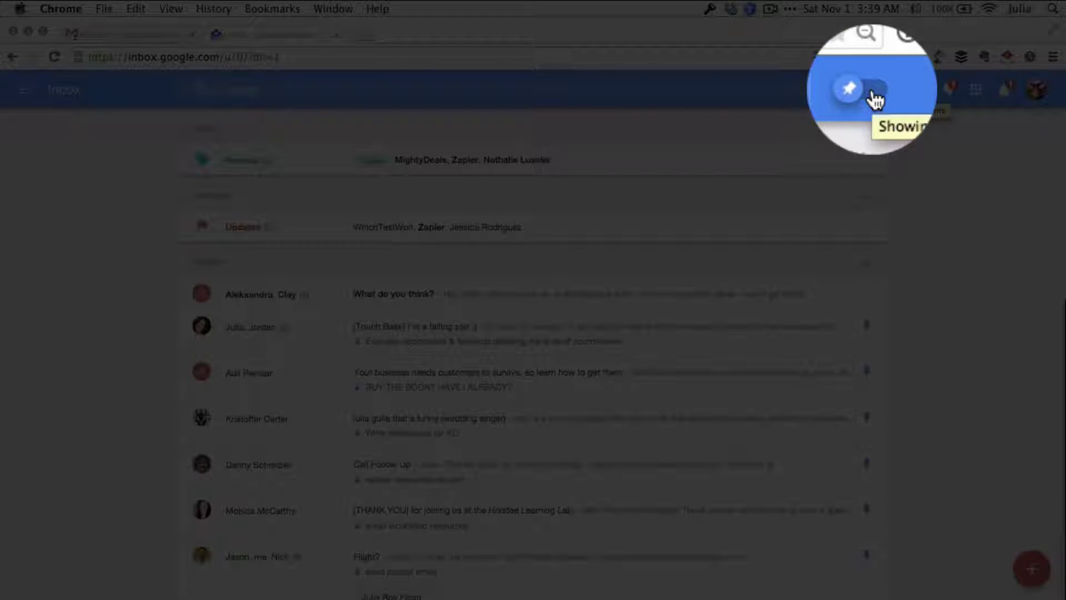
# - With pinned emails shown, mark 'Your business needs customers to survive' as done
pyautogui.click(873, 92)
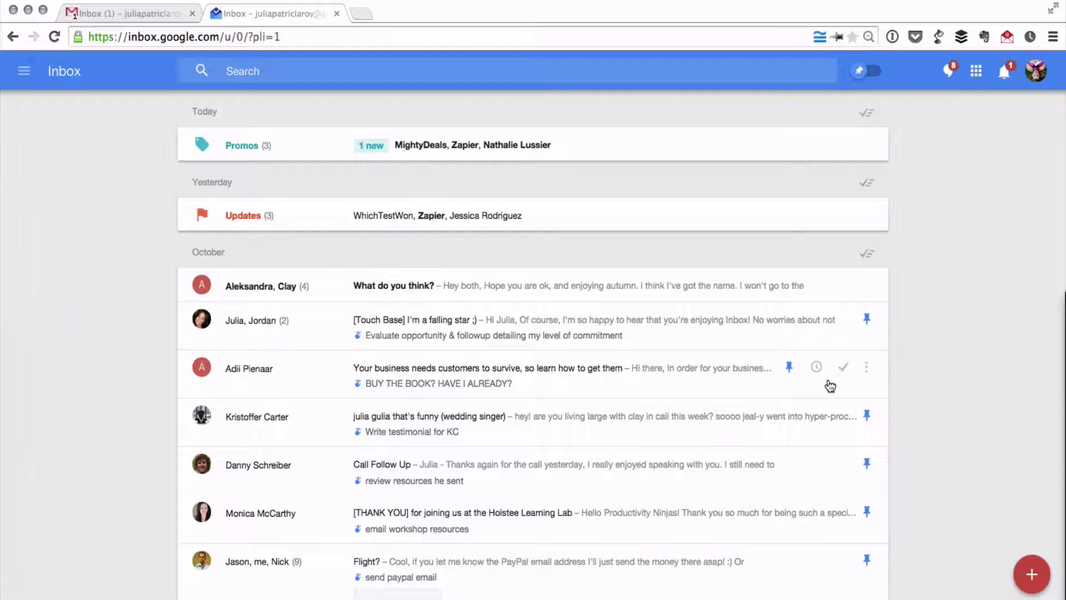
pyautogui.click(833, 369)
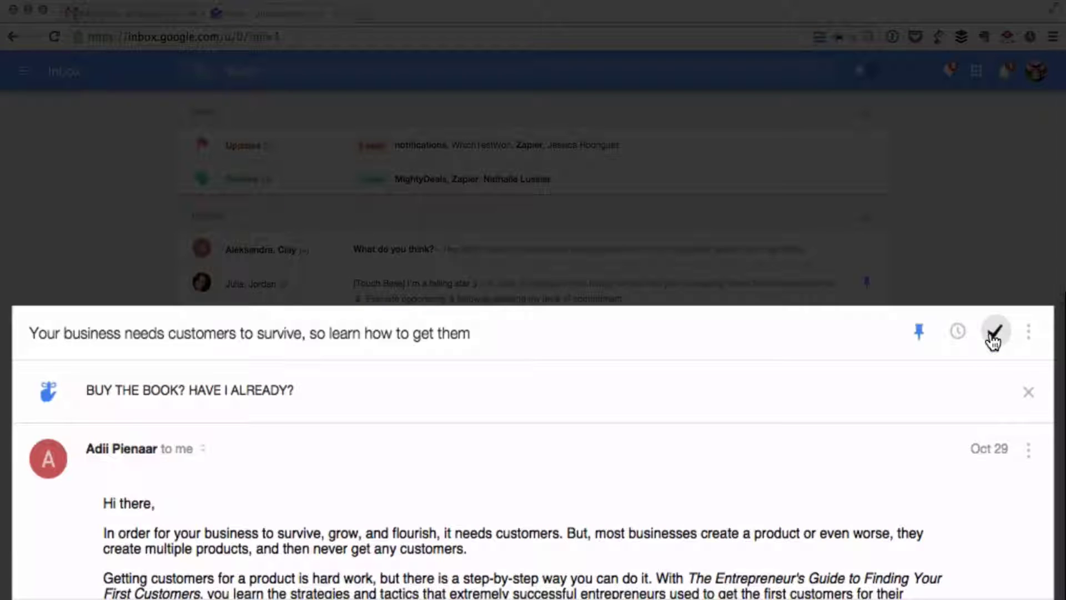
pyautogui.click(993, 333)
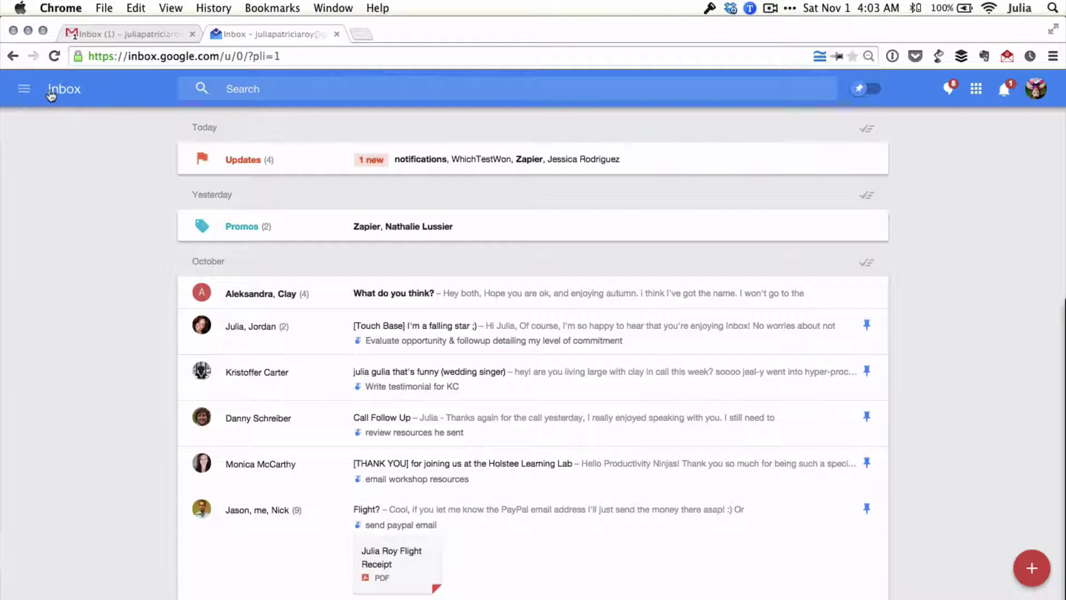
# - Check the NOBL email under Tomorrow in Snoozed, then open the Done list
pyautogui.click(25, 91)
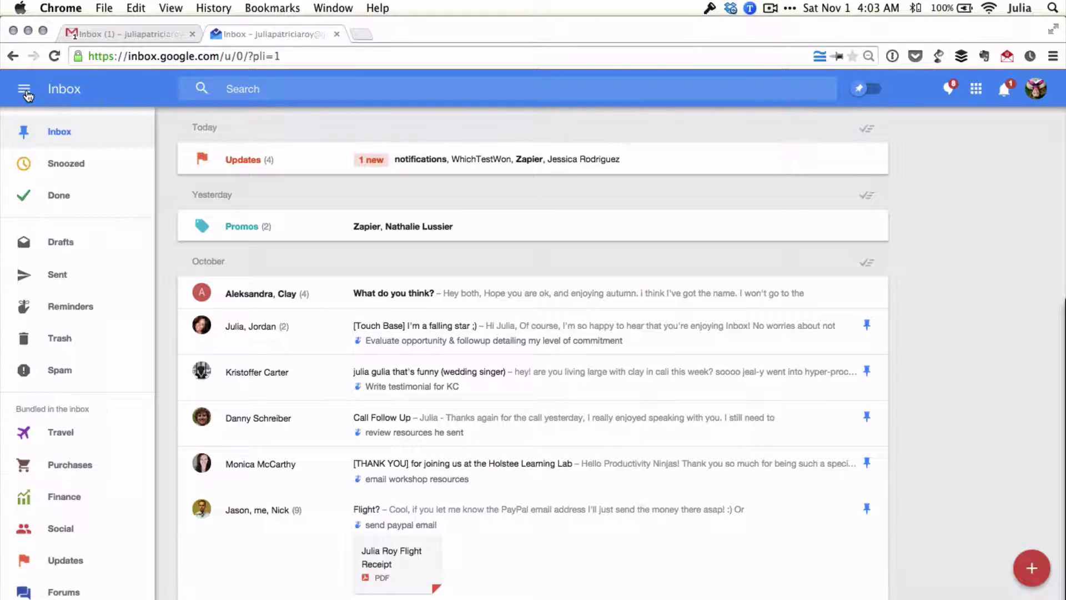
pyautogui.click(58, 162)
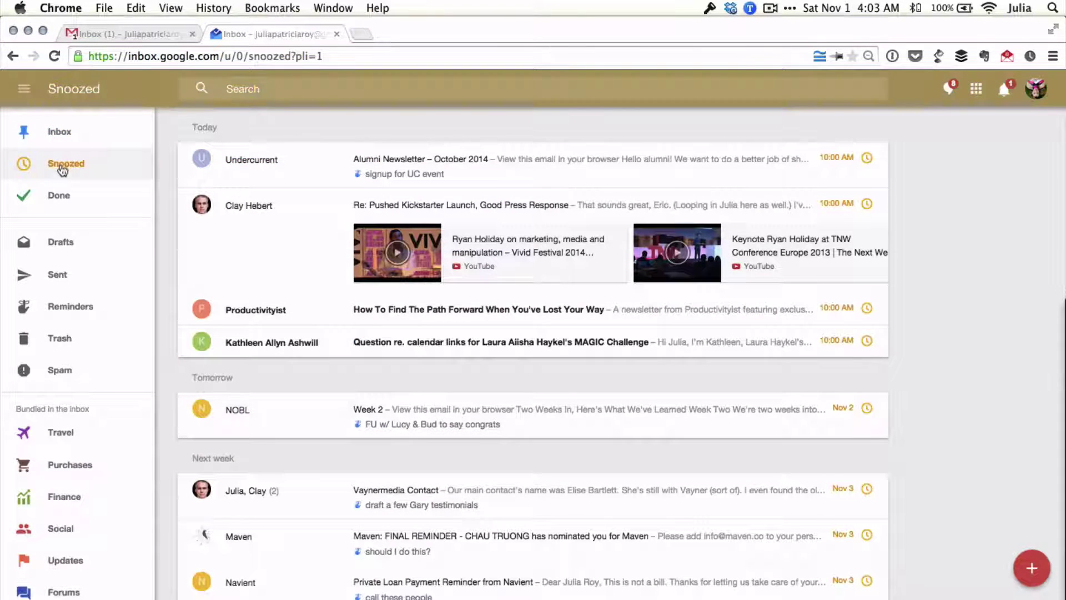
pyautogui.click(64, 196)
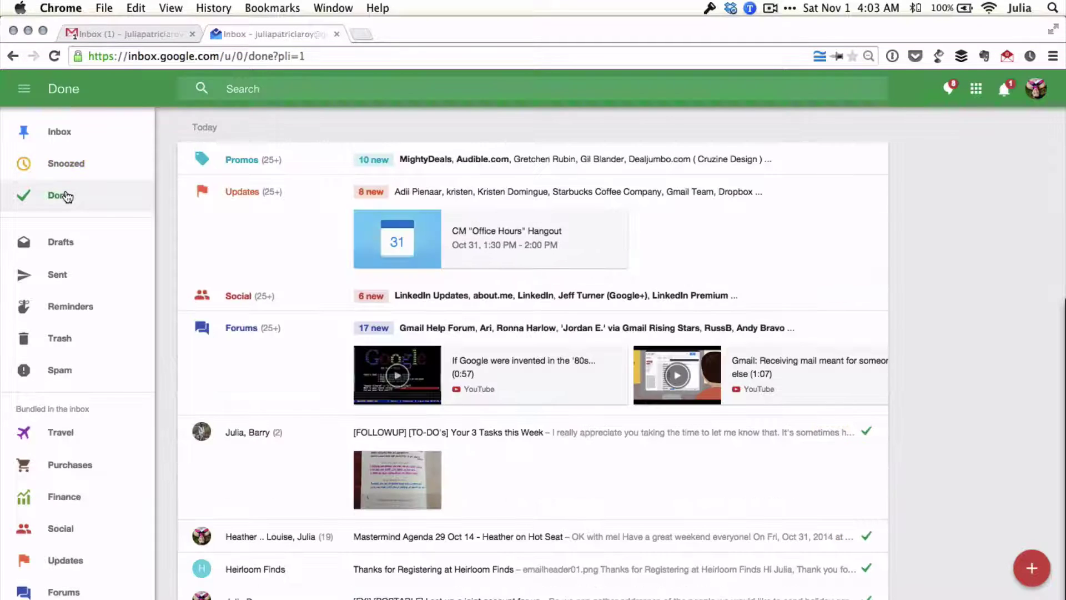